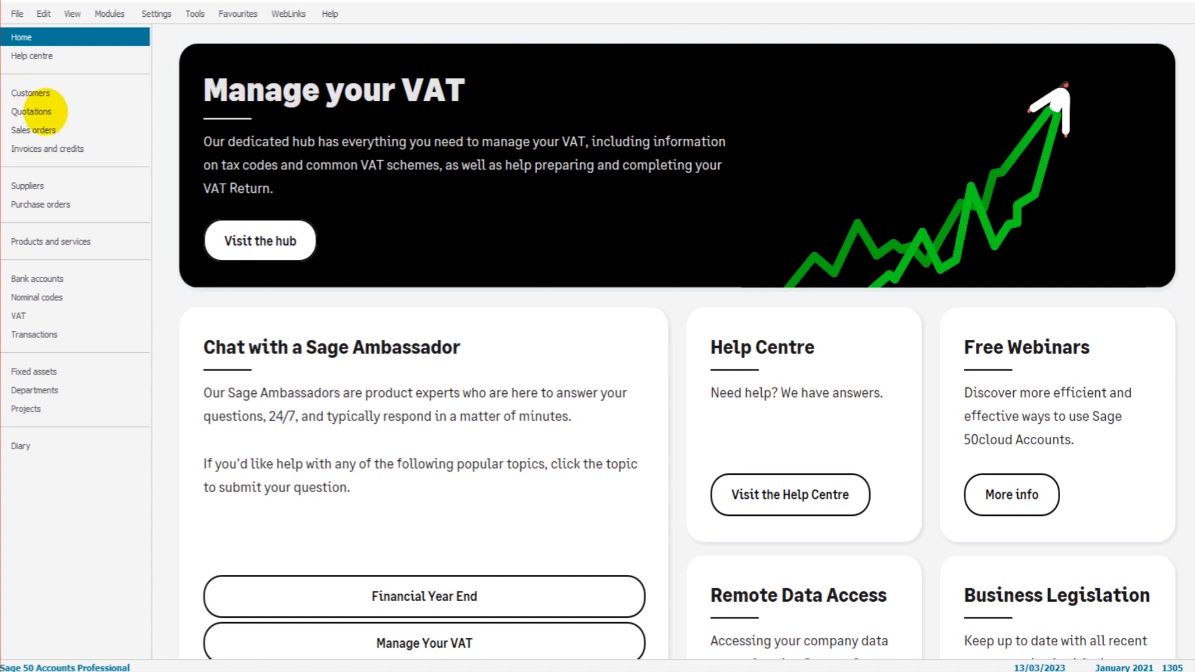
Step: Open the Nominal codes list of all 155 accounts with their debit and credit balances
click(93, 297)
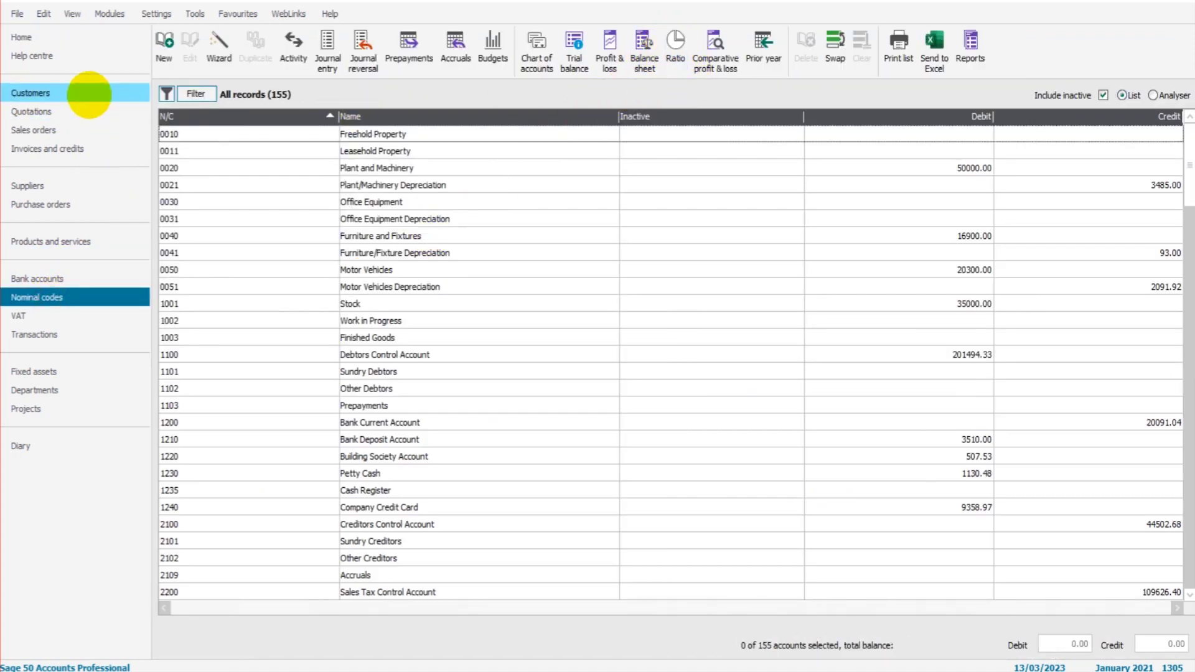
click(69, 39)
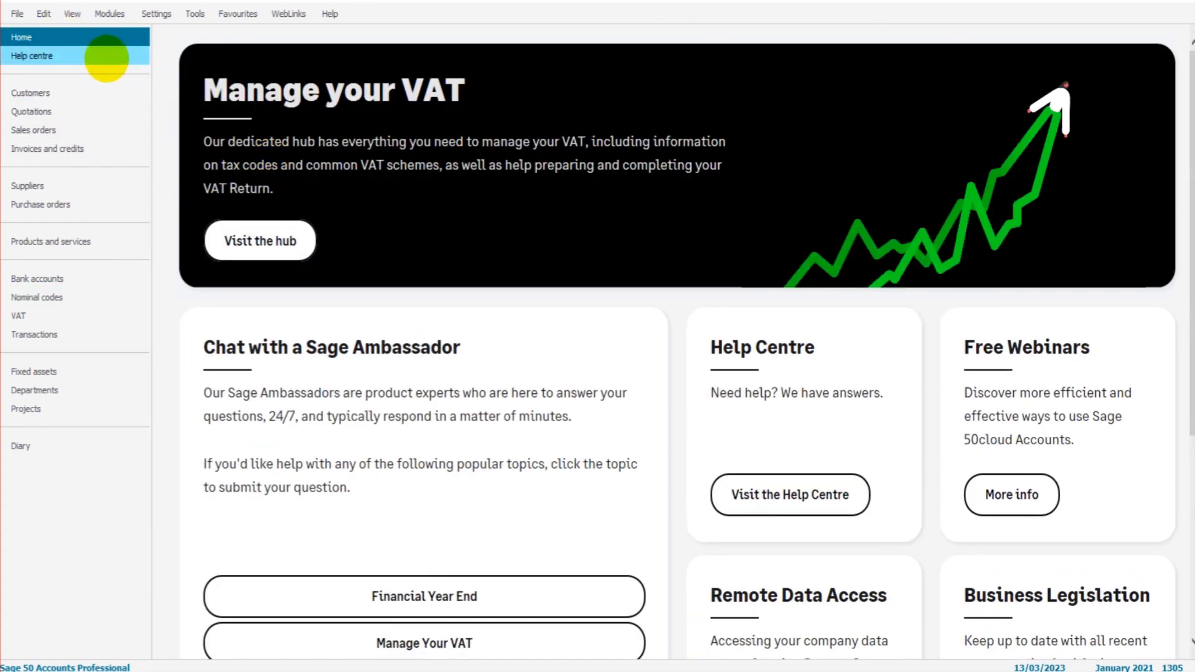
click(59, 300)
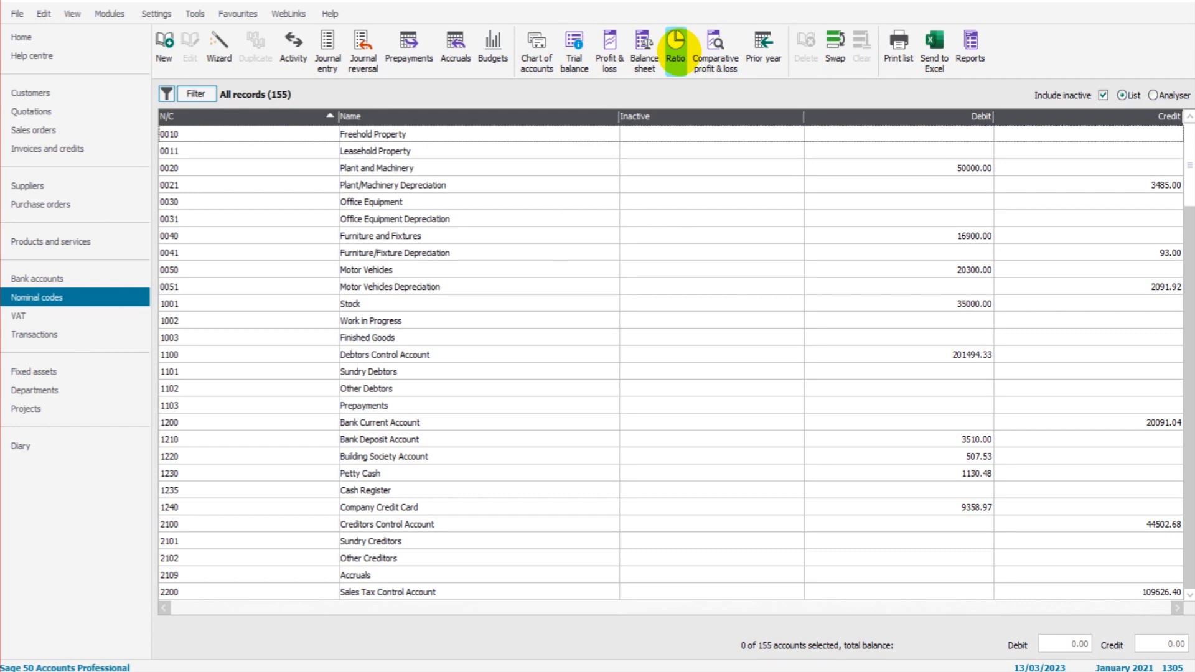
right_click(675, 47)
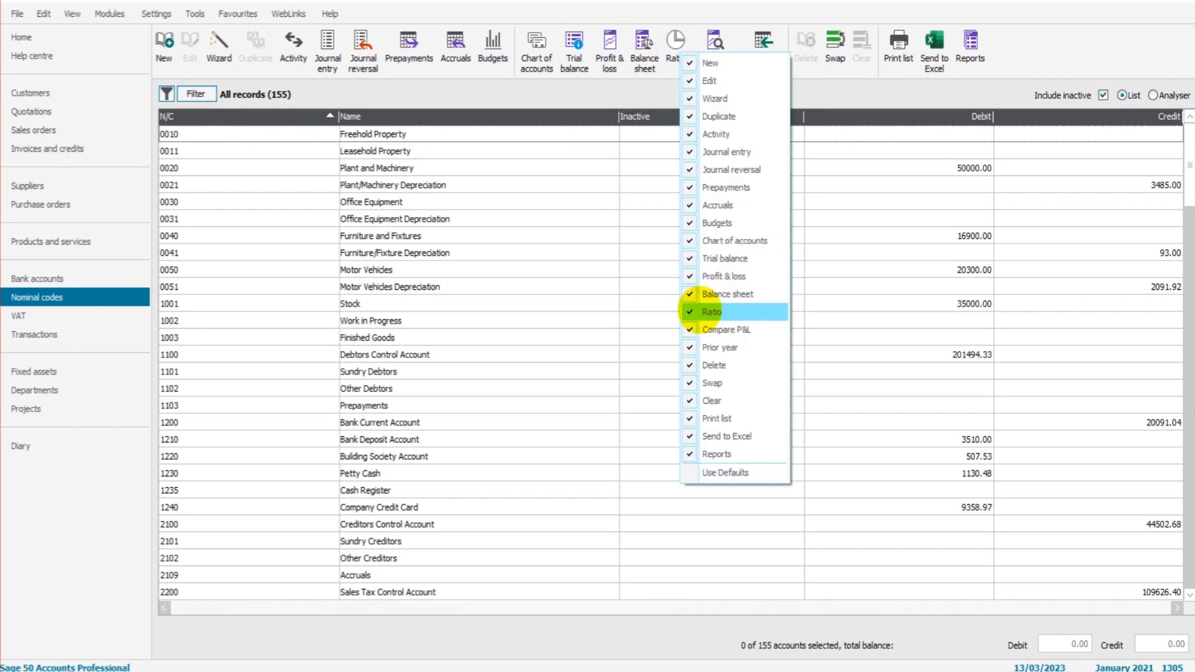
click(700, 312)
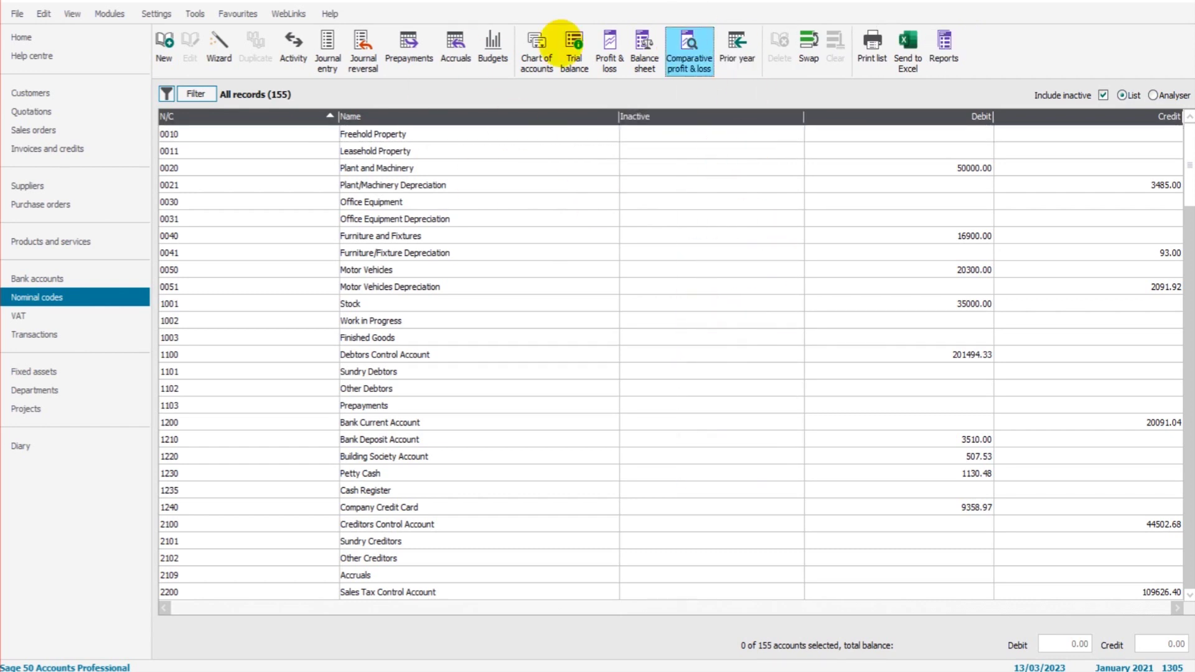
right_click(685, 46)
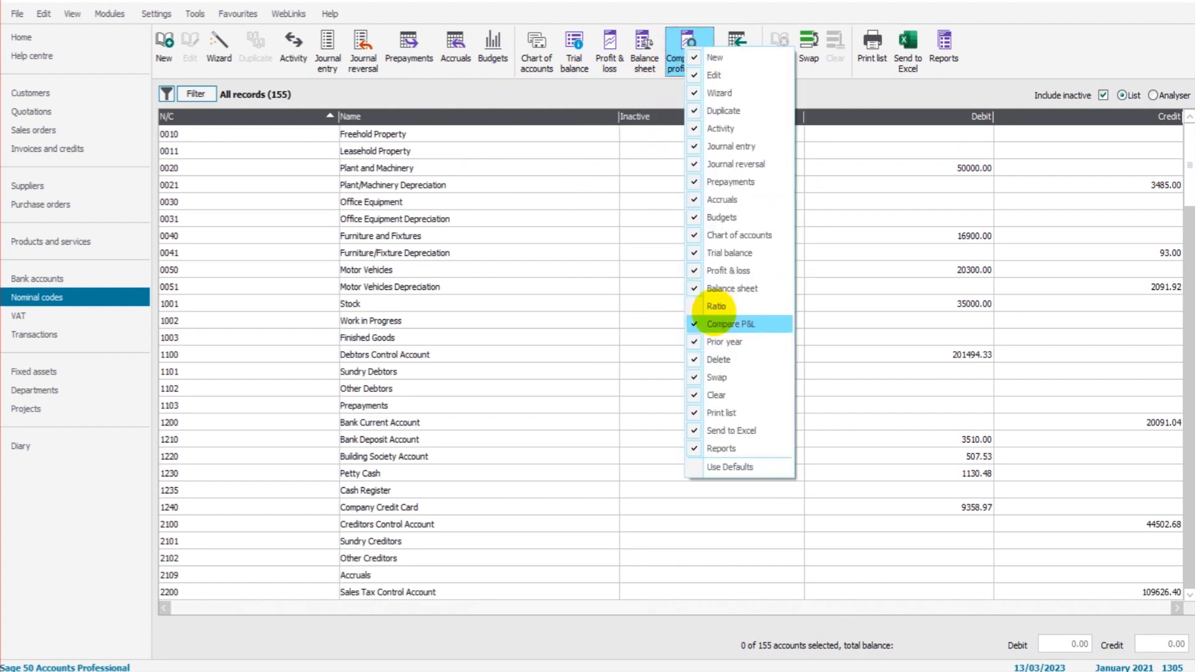
click(703, 305)
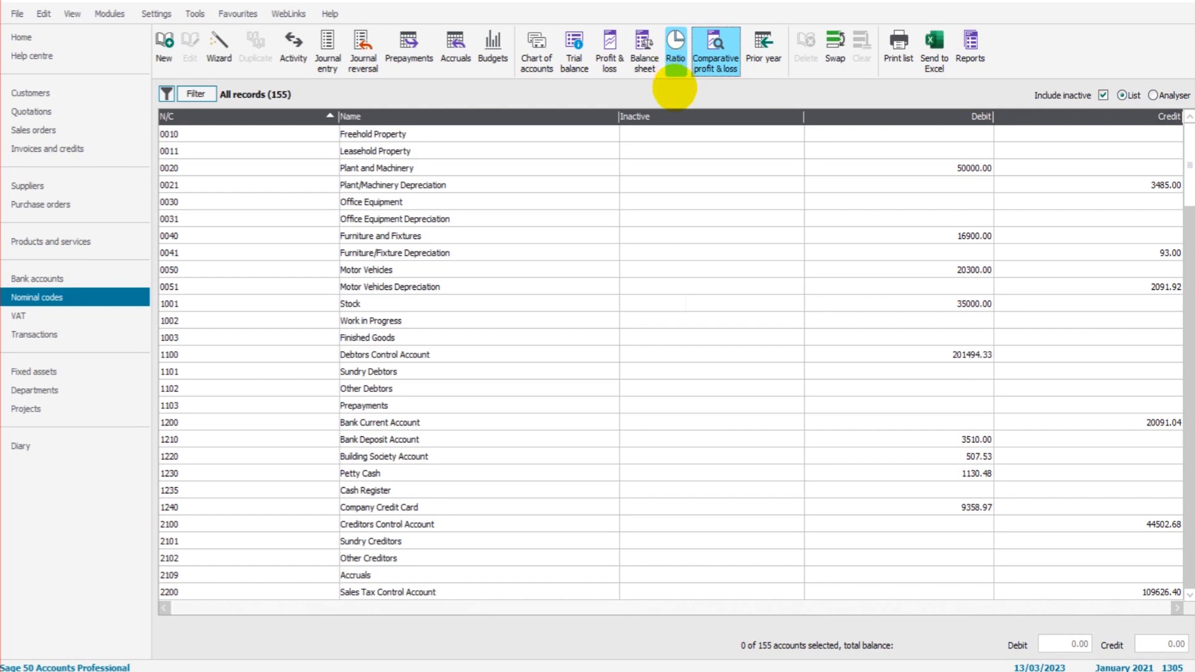
Step: Open the Ratio window for the nominal codes and move it up and to the left
click(671, 40)
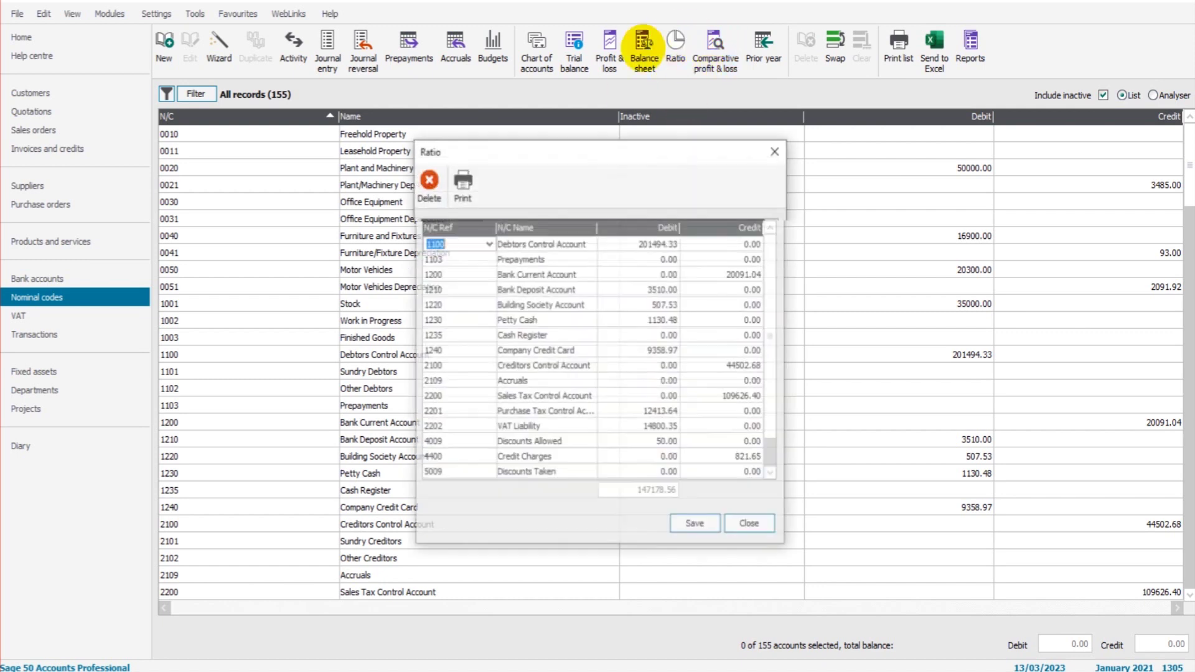
drag(581, 149, 562, 87)
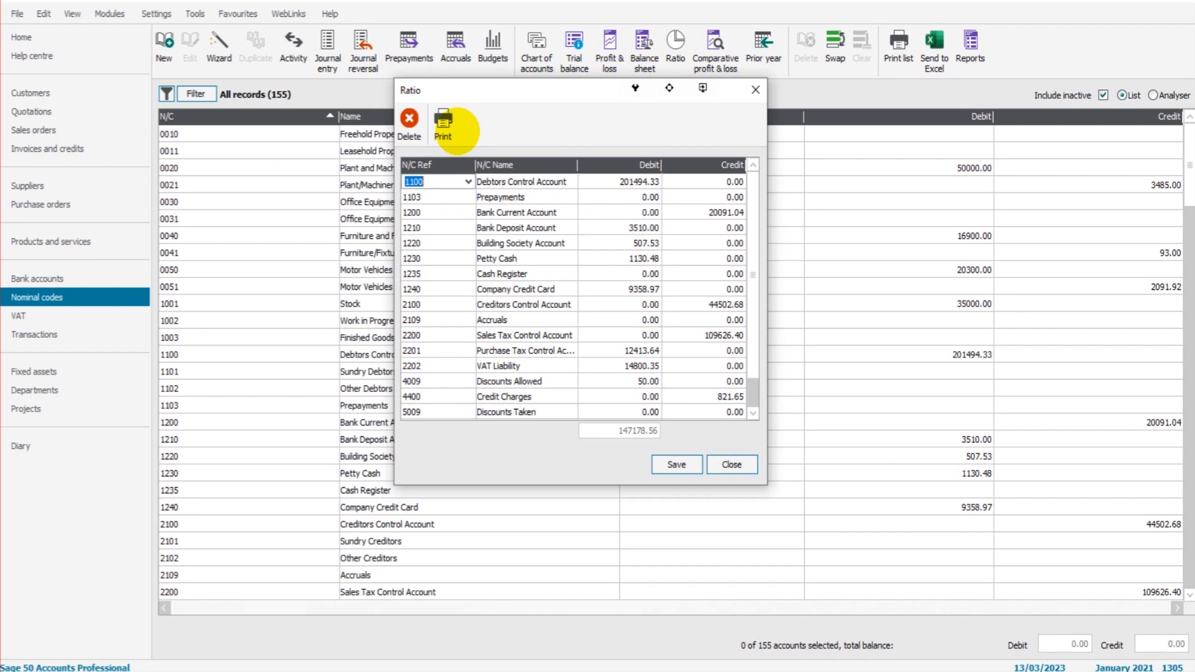
click(542, 365)
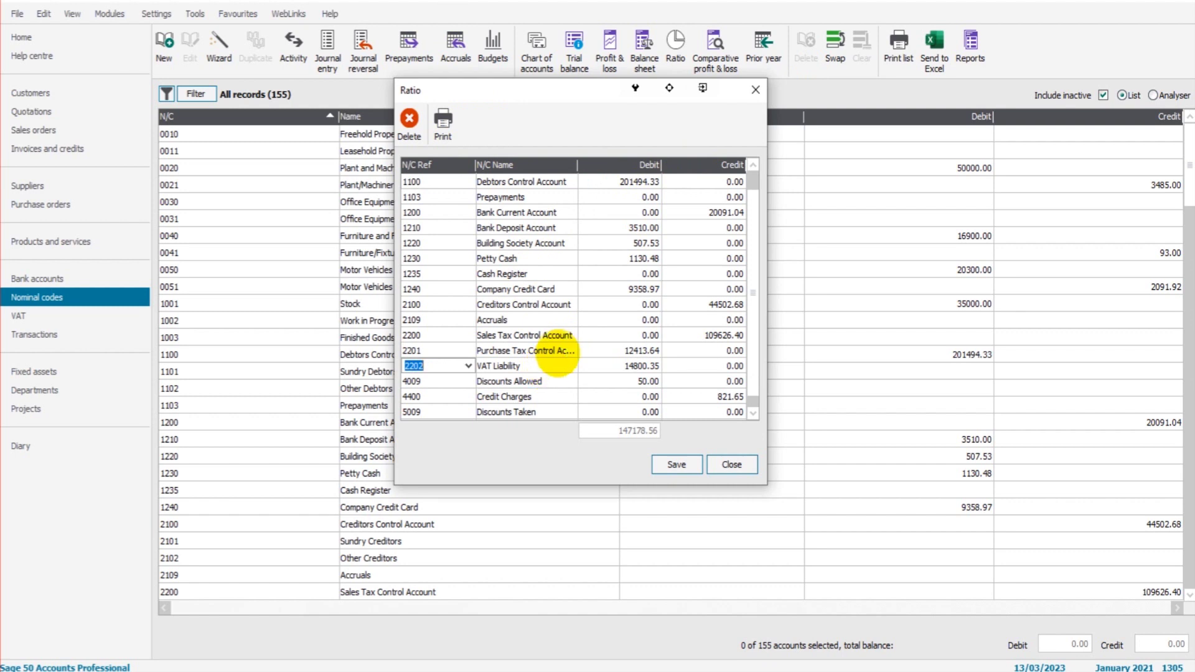
click(579, 351)
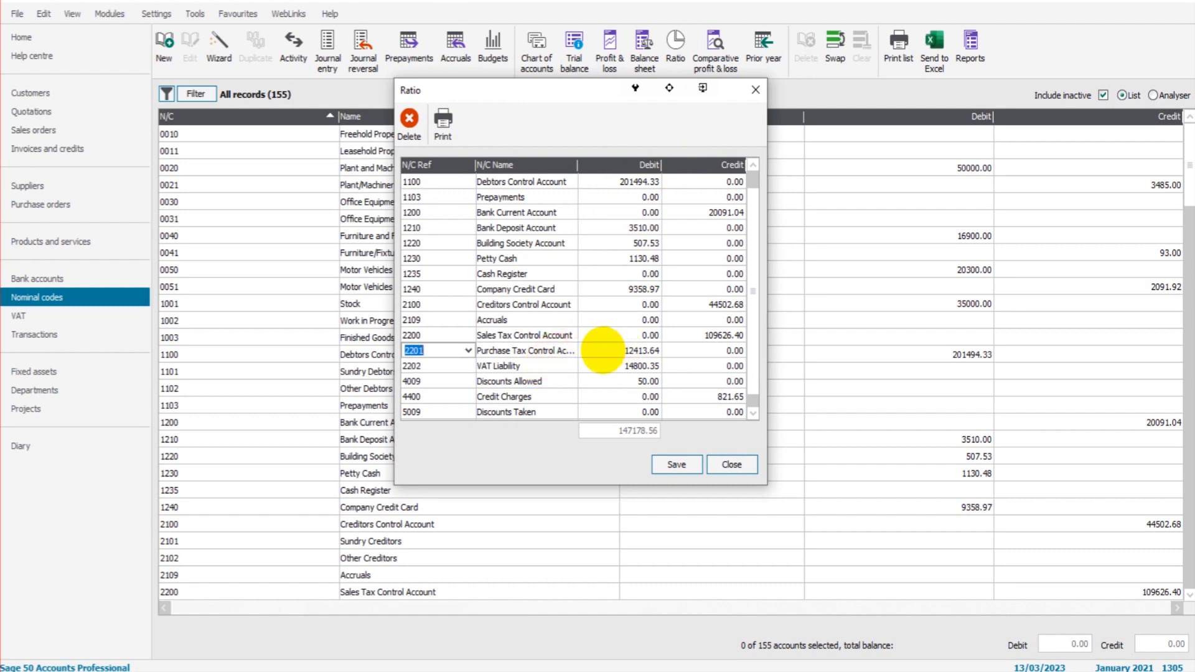
key(Down)
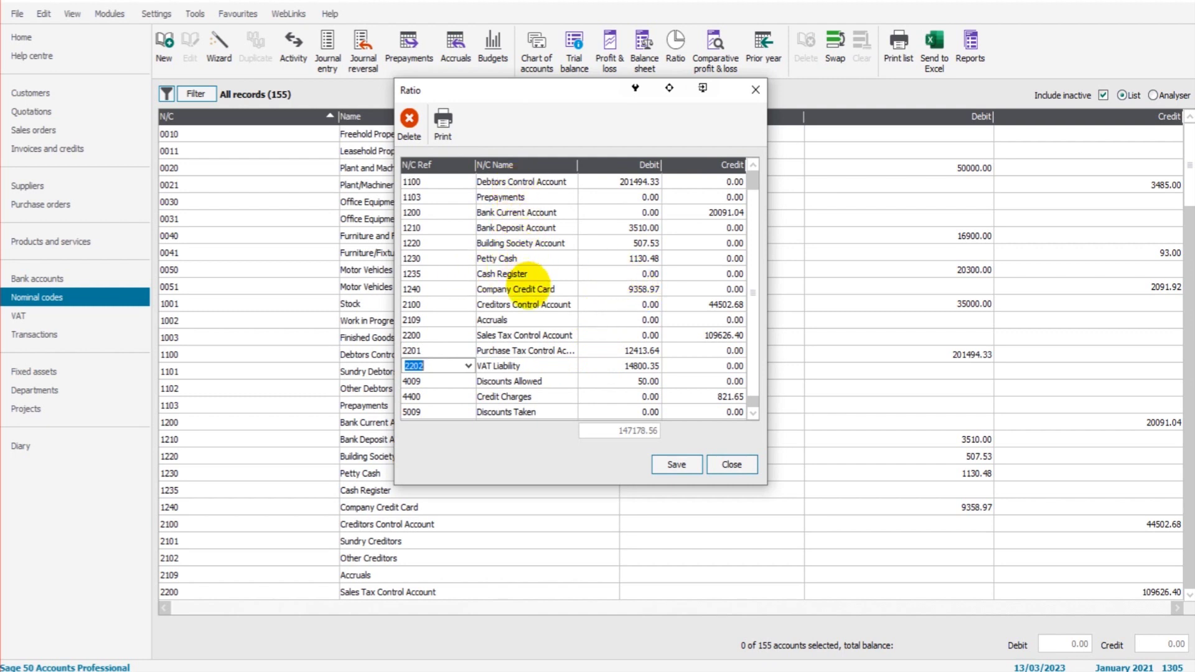
key(Down)
key(Down)
key(Down)
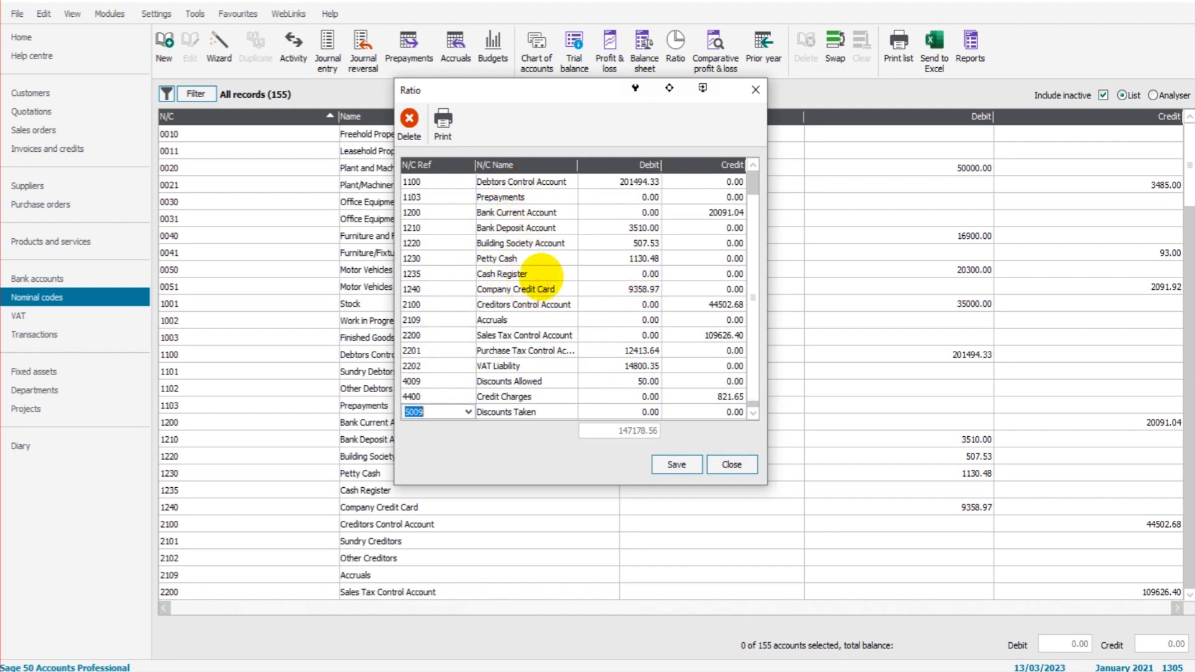
scroll(540, 276, down, 1)
key(Up)
key(Up)
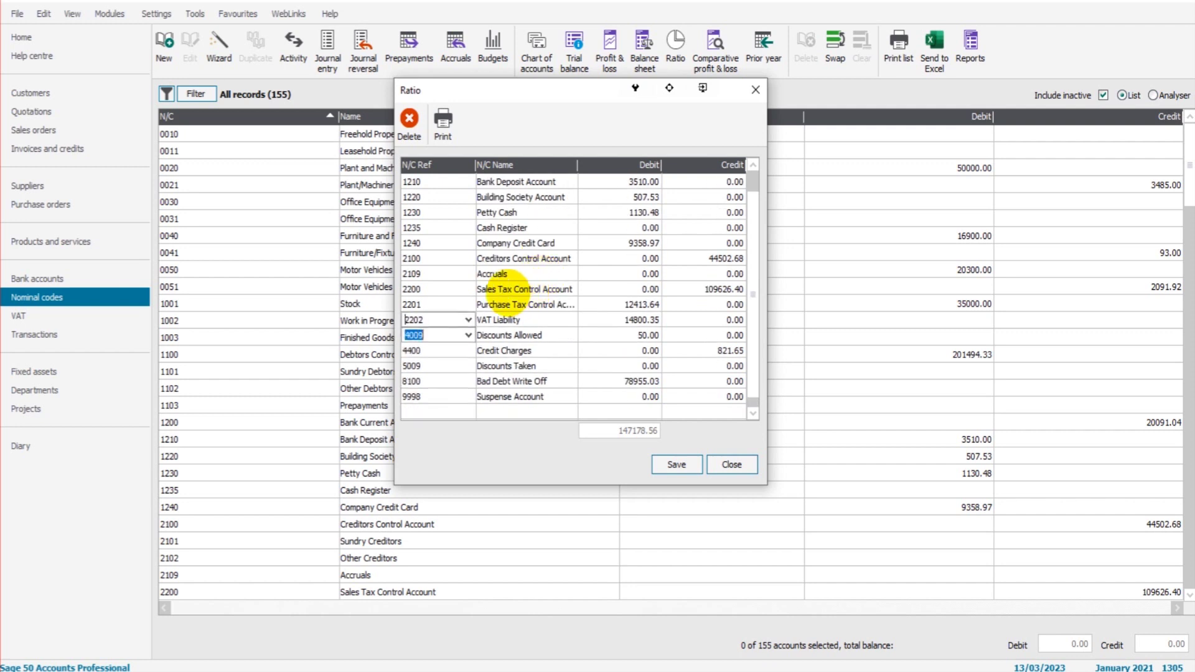
key(Up)
key(Up)
key(Up)
key(Up)
key(Up)
key(Up)
key(Up)
key(Up)
key(Up)
key(Up)
key(Up)
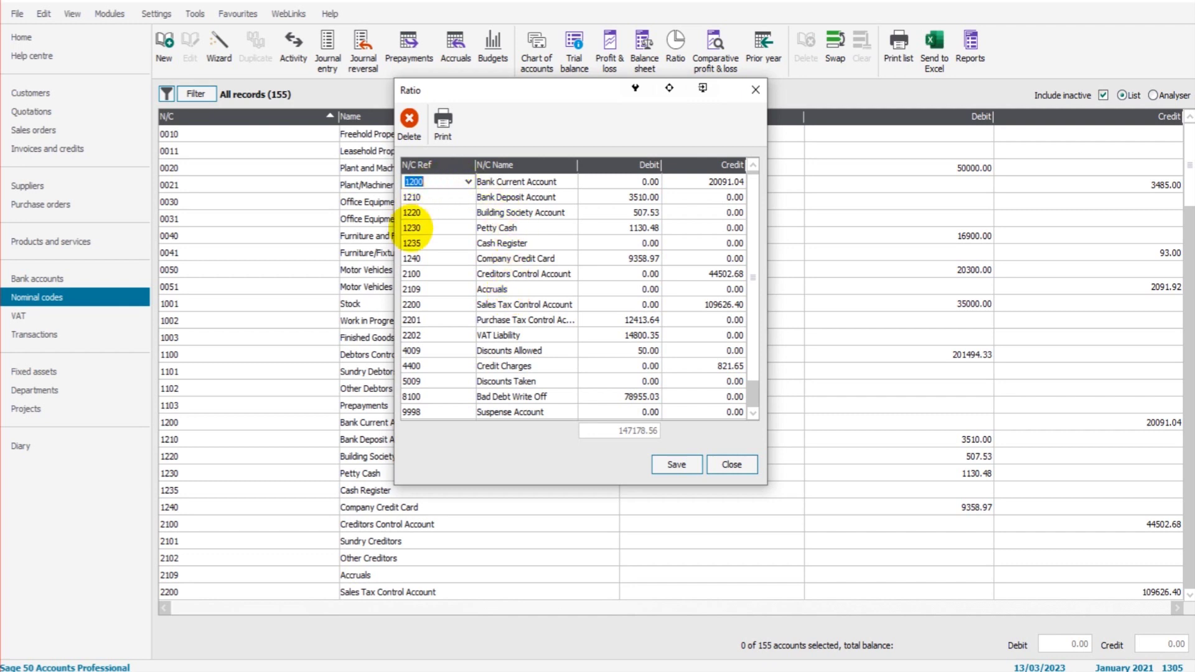
key(Down)
key(Down)
key(Down)
key(Down)
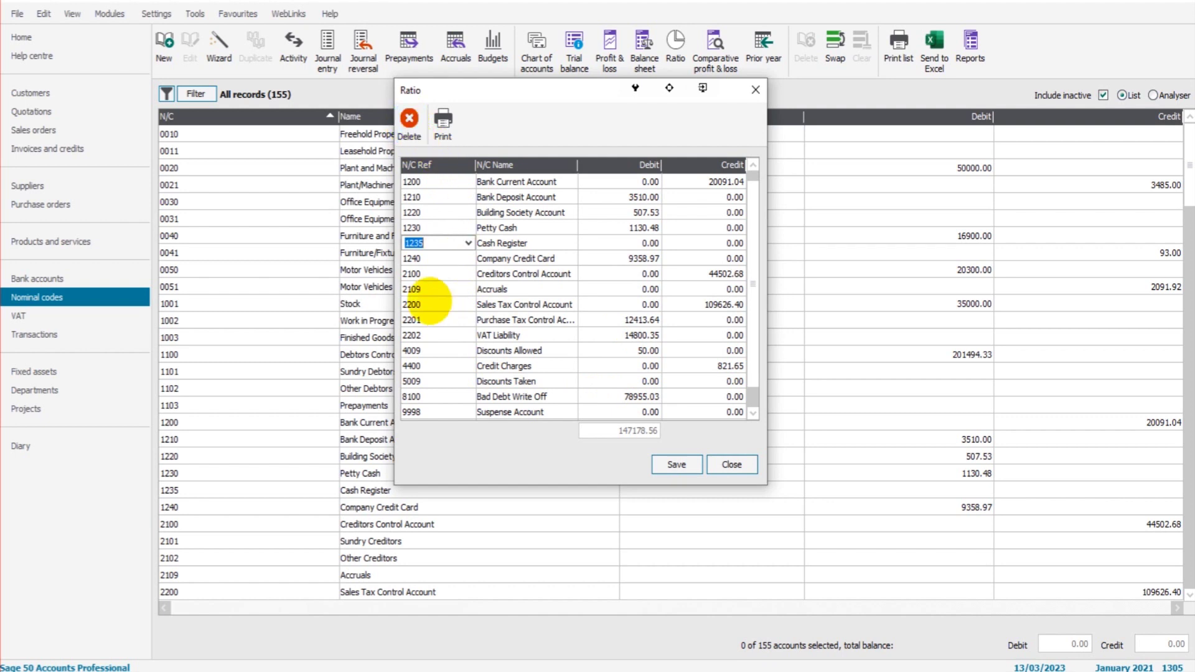
Step: Delete accounts 2109 Accruals, 5009 Discounts Taken and 9998 Suspense Account from the ratio list
click(428, 288)
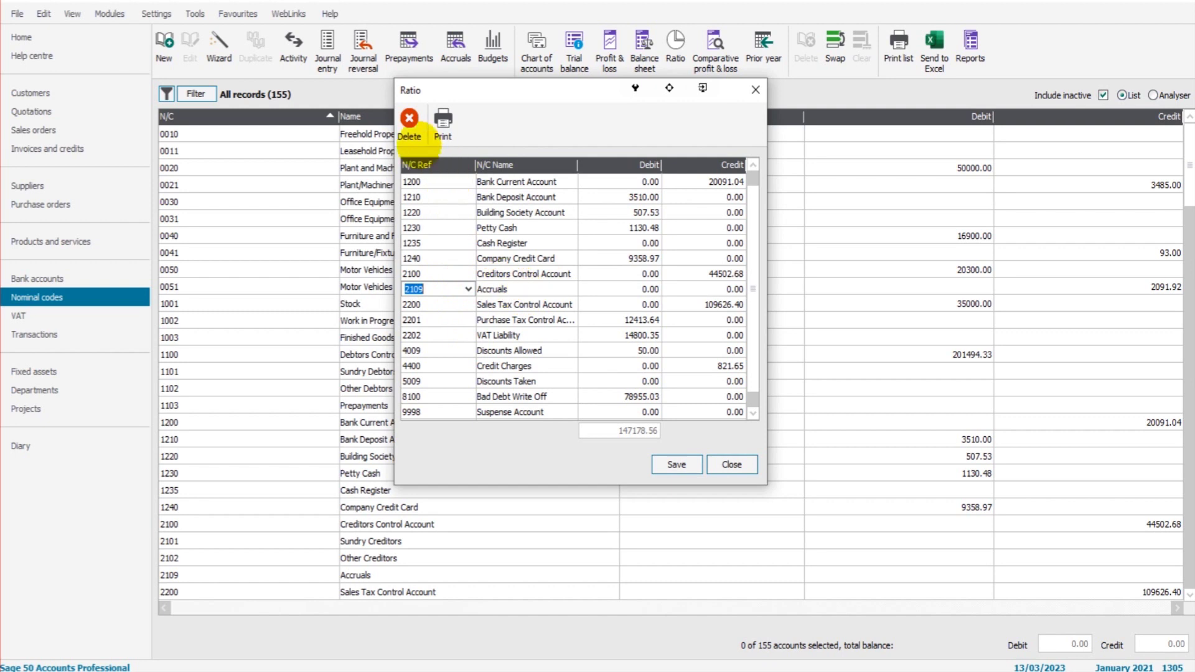
click(409, 119)
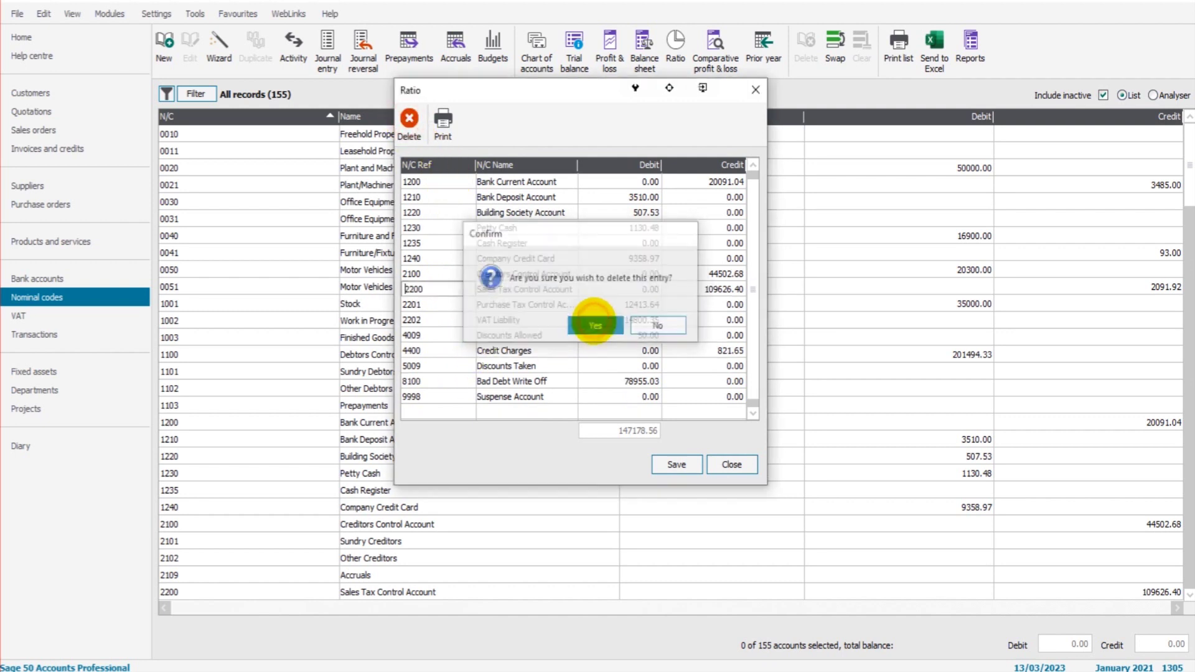
click(588, 326)
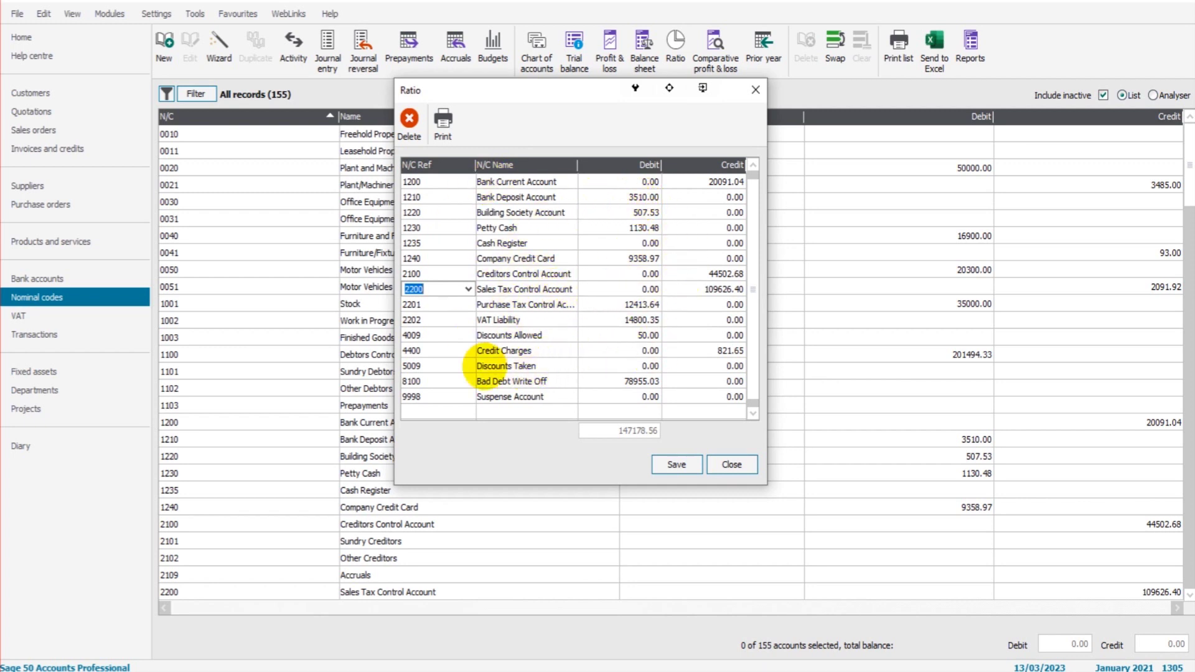
click(460, 365)
click(409, 118)
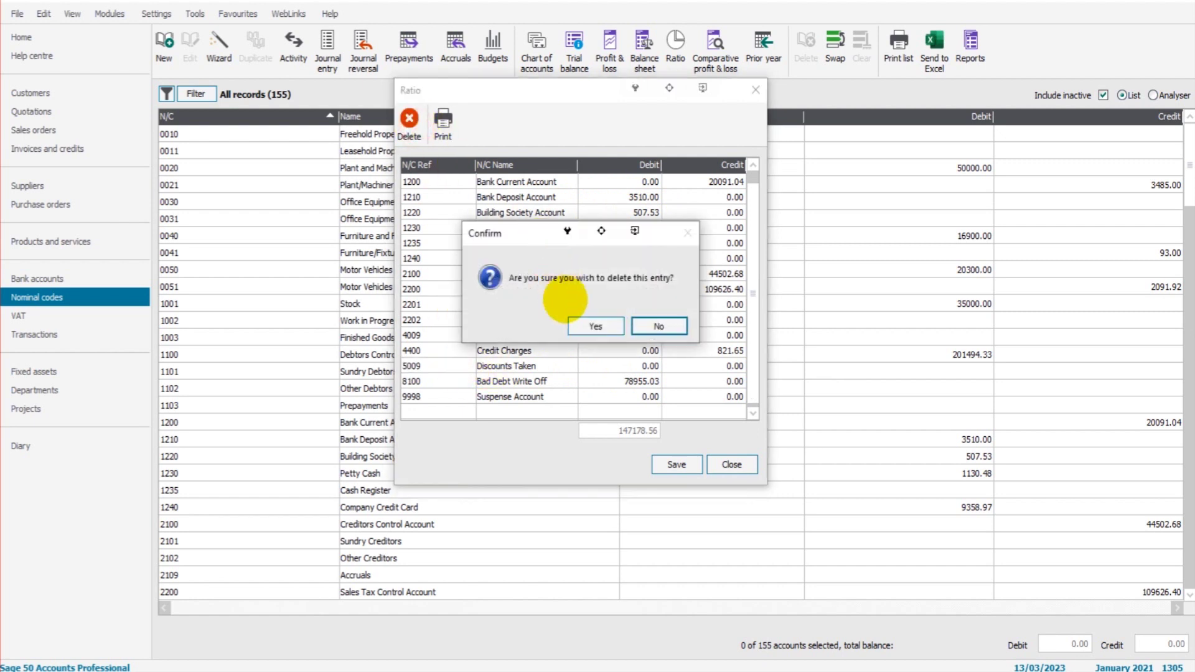
click(577, 323)
click(447, 412)
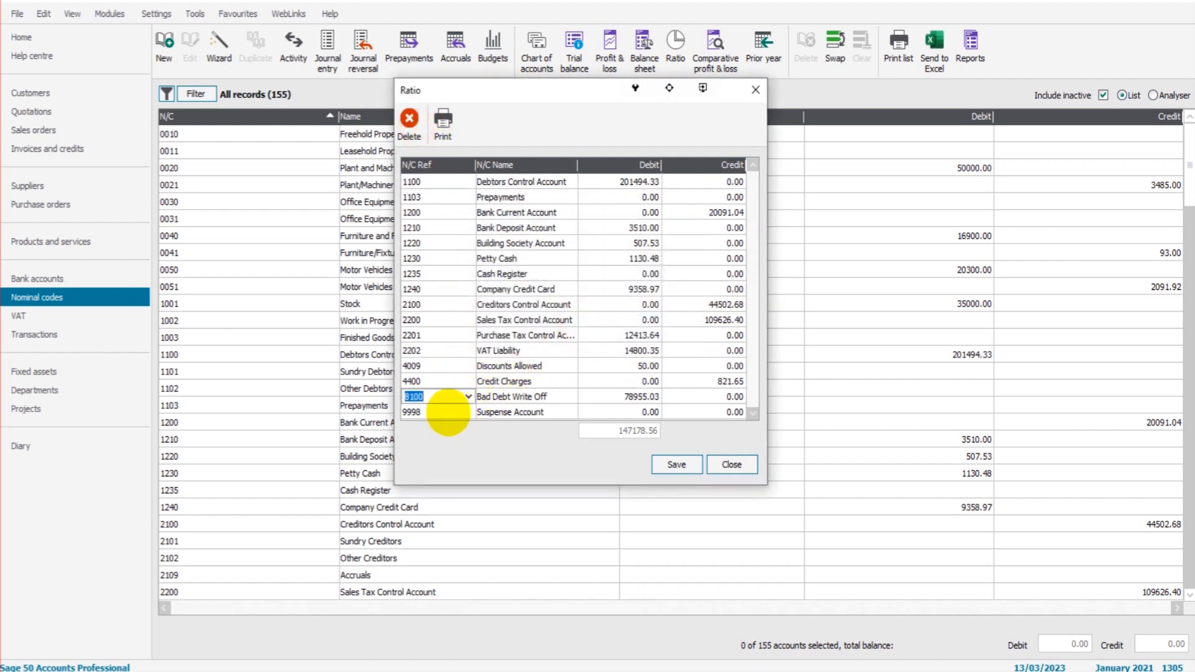
click(409, 119)
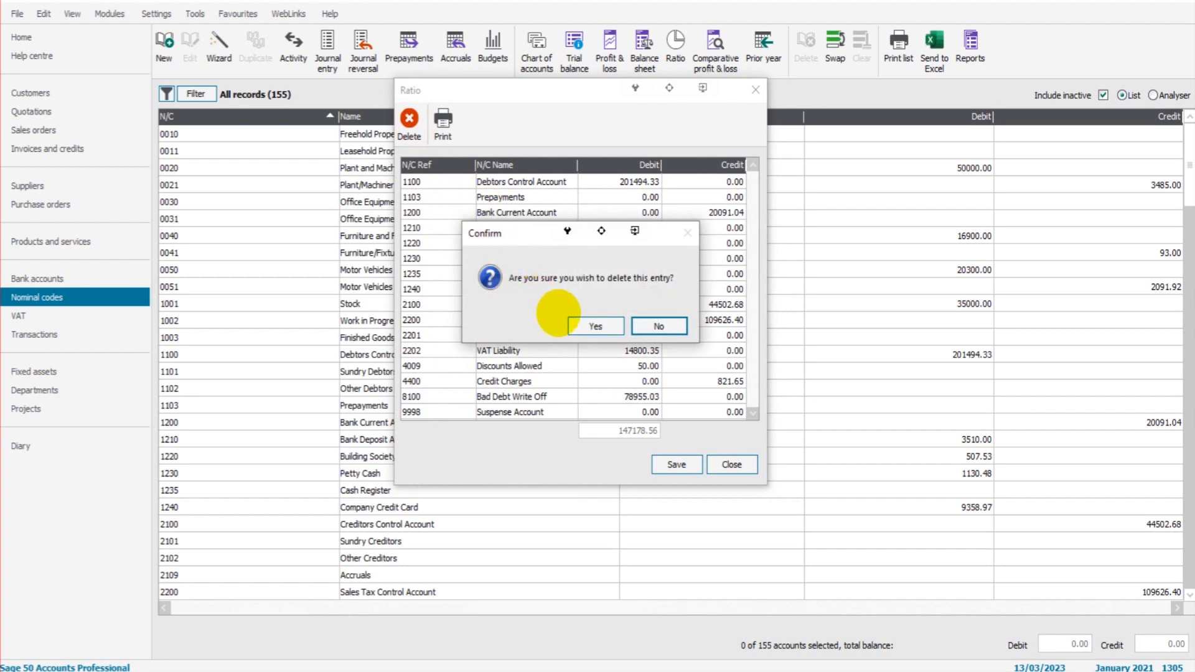
click(585, 325)
Step: Add account 7100 Rent to the ratio list, then delete it again
click(435, 412)
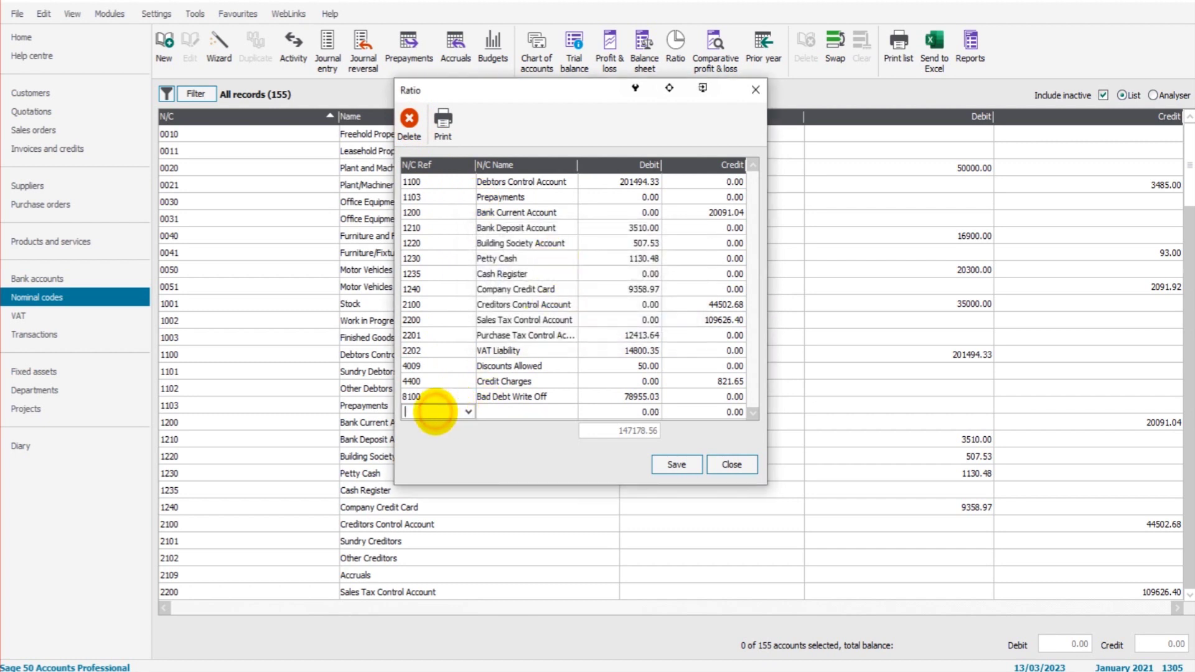
text(745)
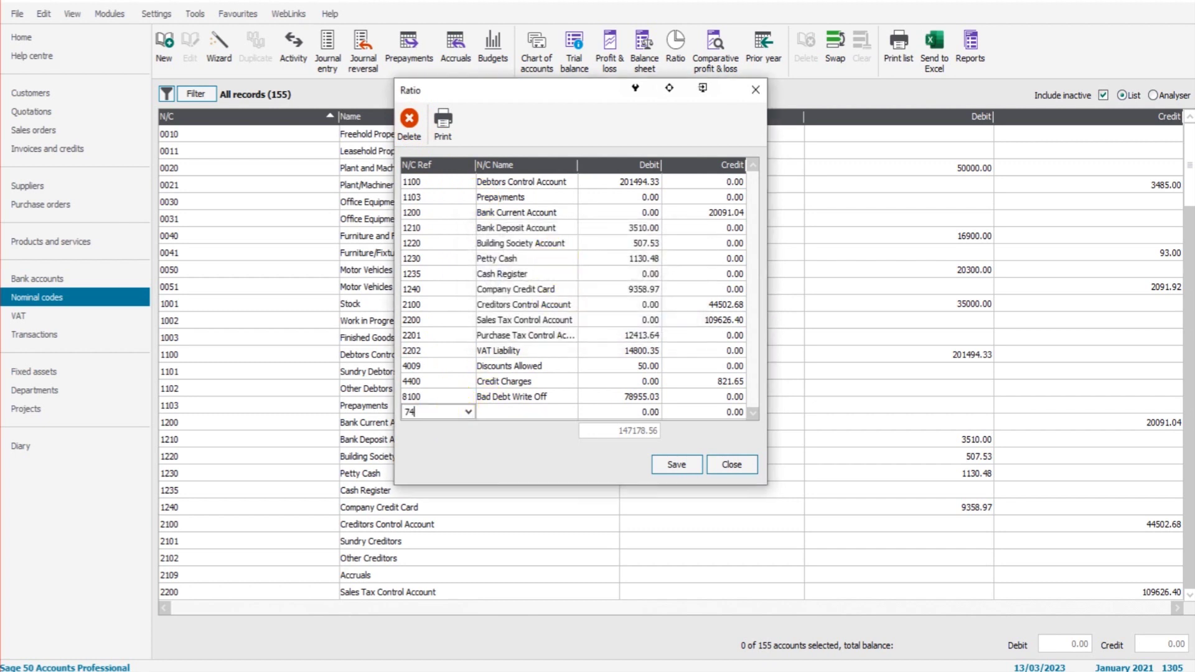
key(BackSpace)
key(BackSpace)
text(100)
key(Return)
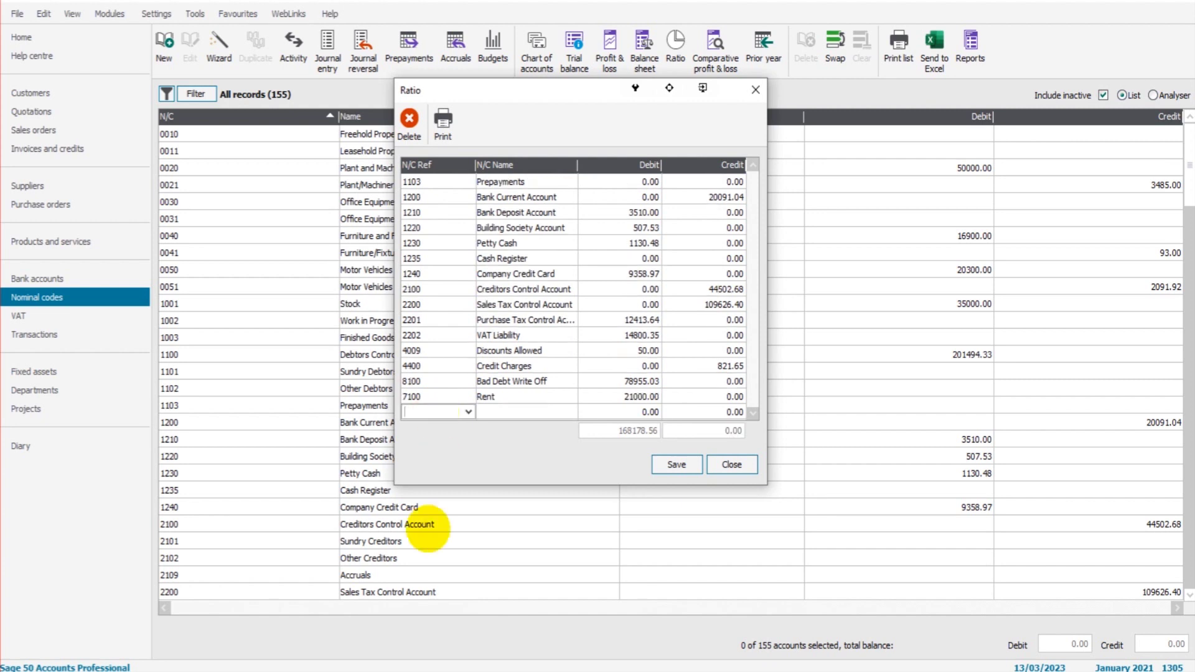
click(428, 396)
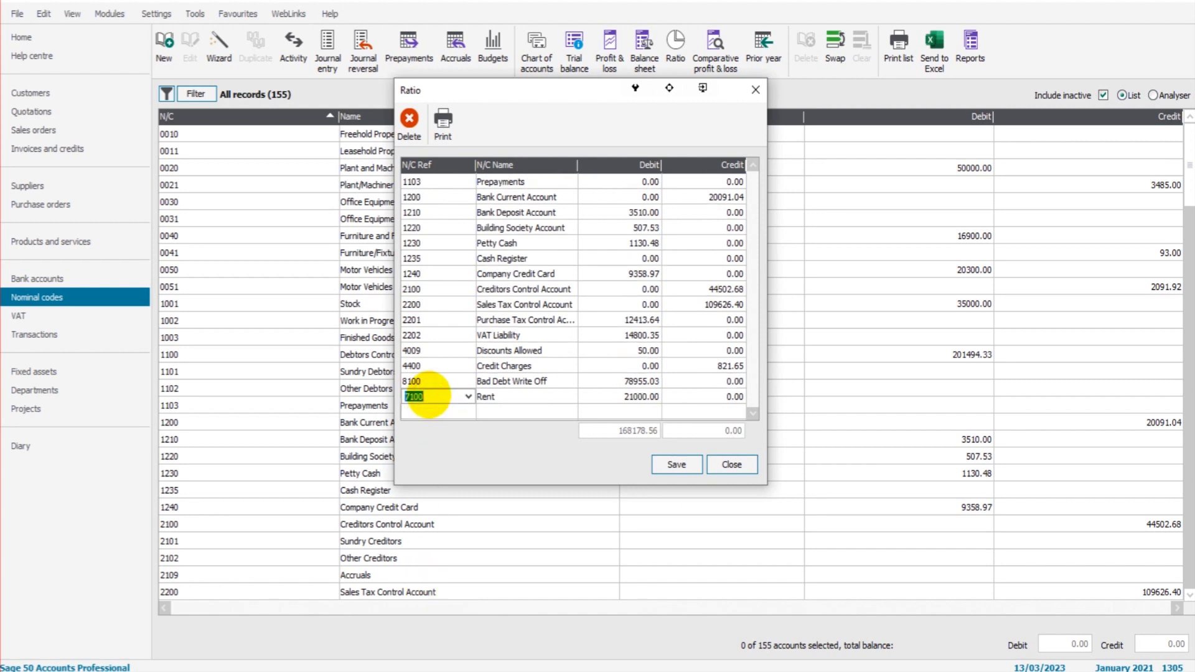
click(408, 118)
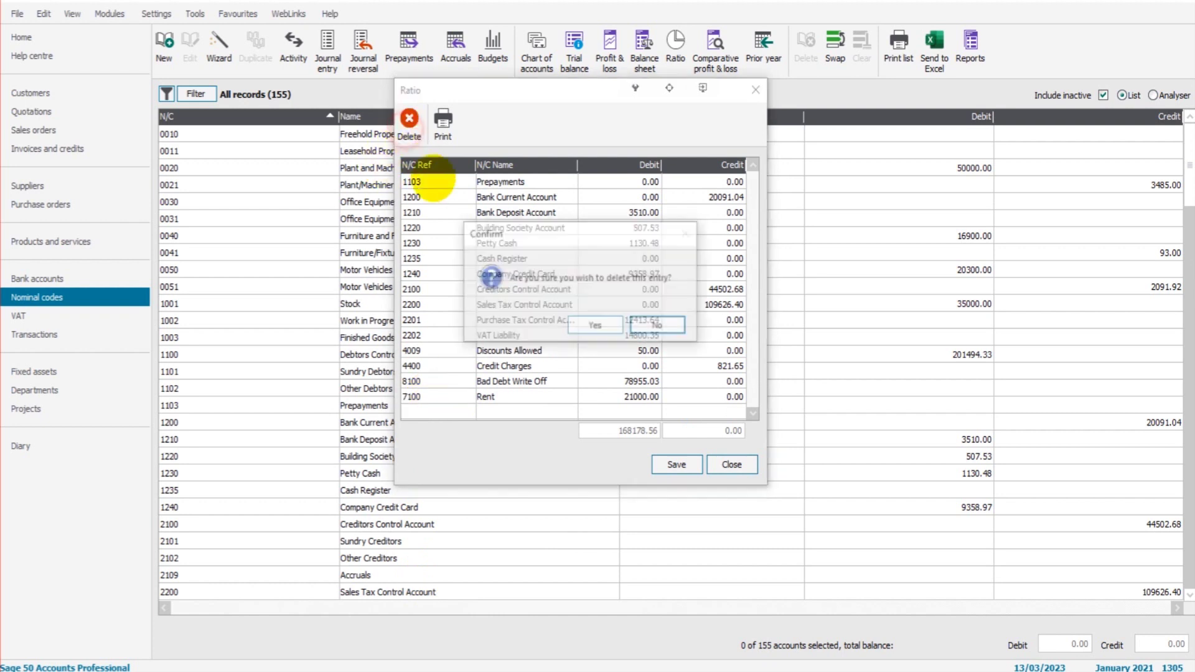
click(588, 323)
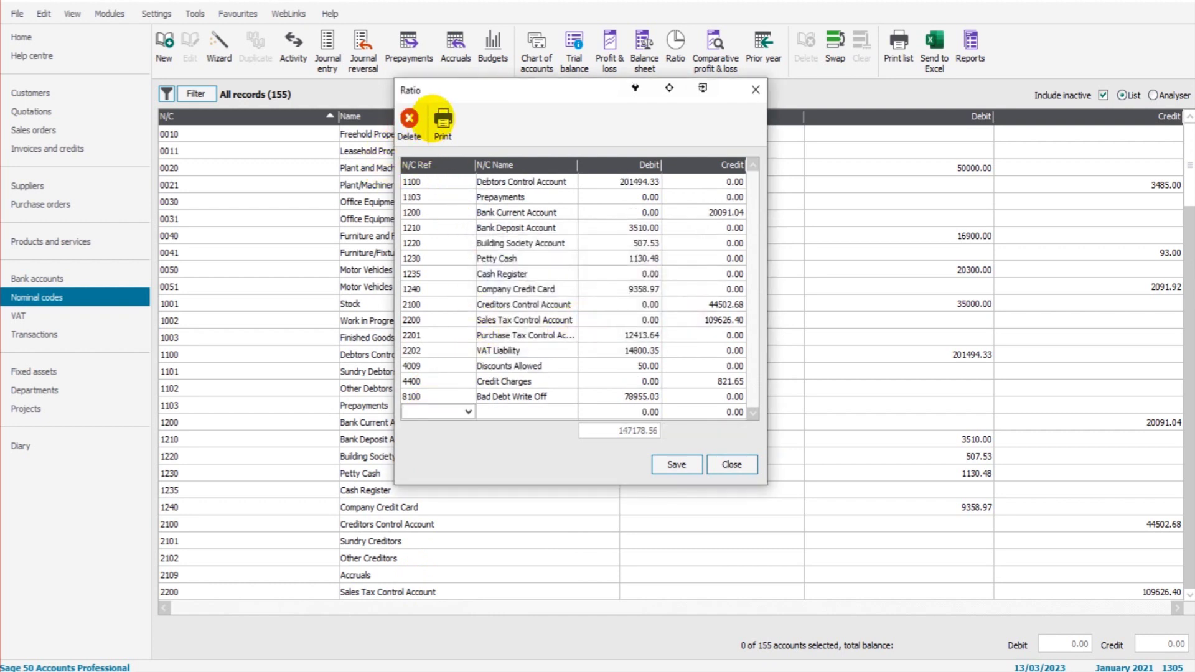
Step: Save the ratio changes and preview the Quick Ratio Report up to period 12, December 2021
click(443, 123)
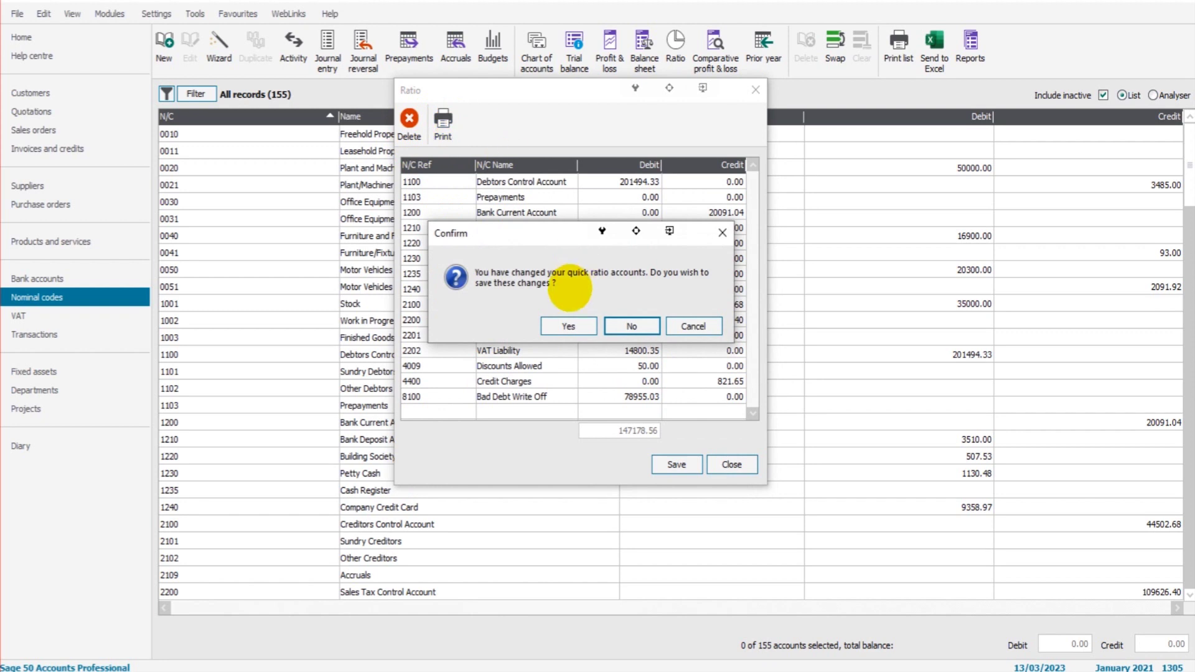
click(568, 326)
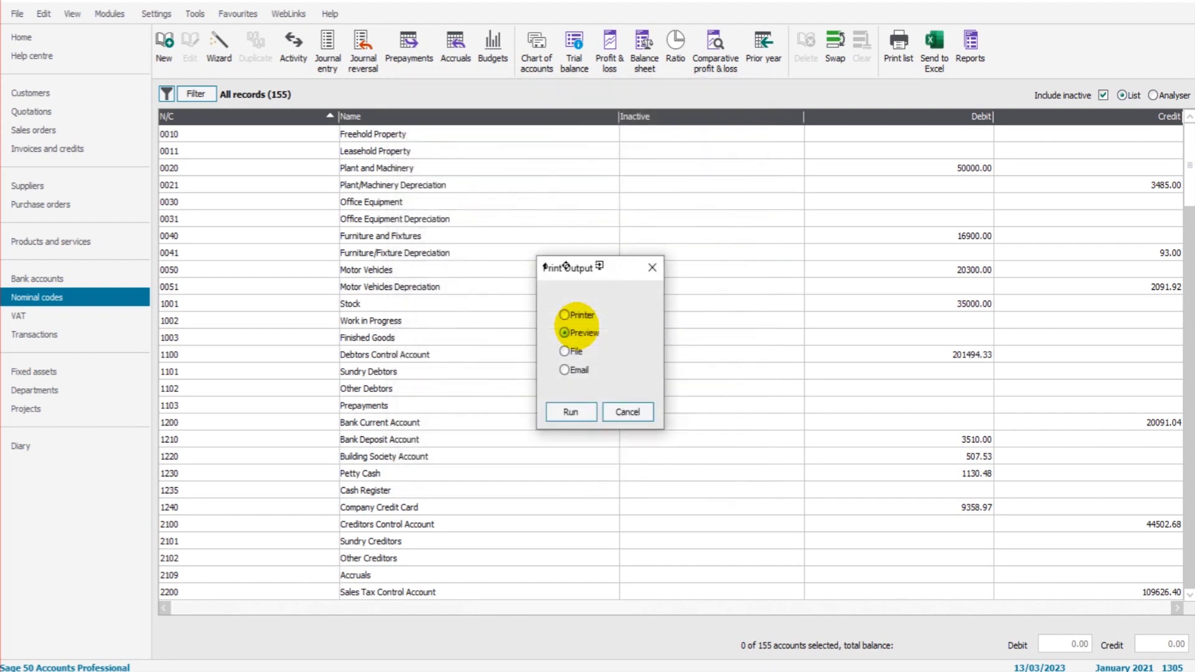
click(569, 411)
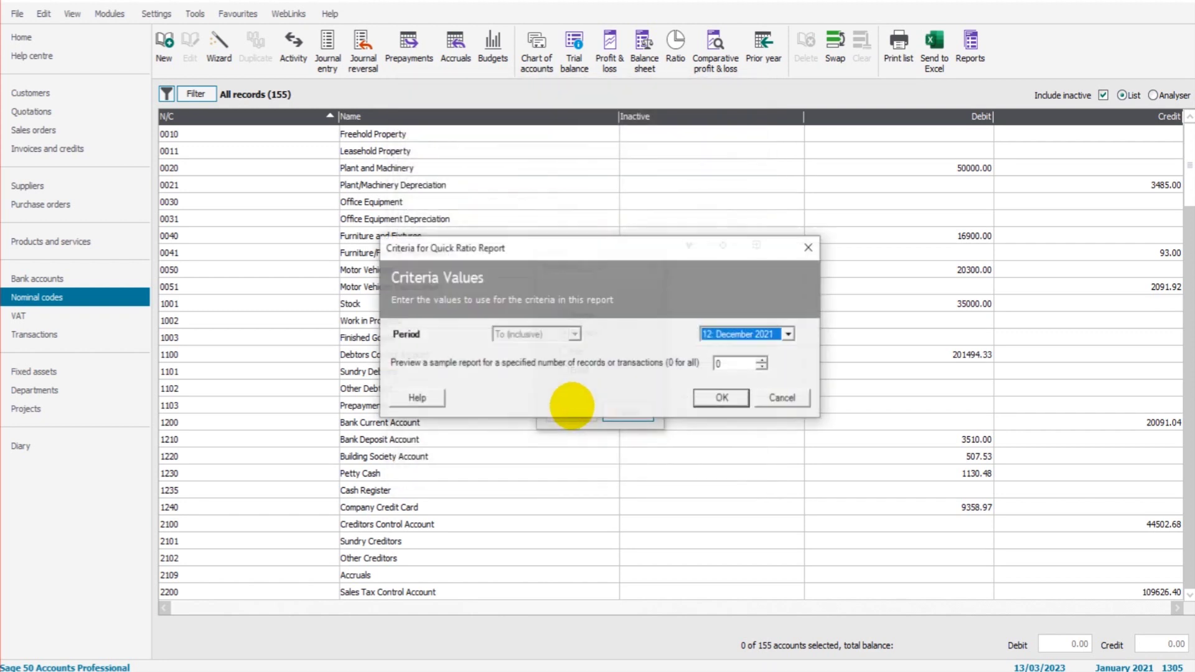
click(702, 401)
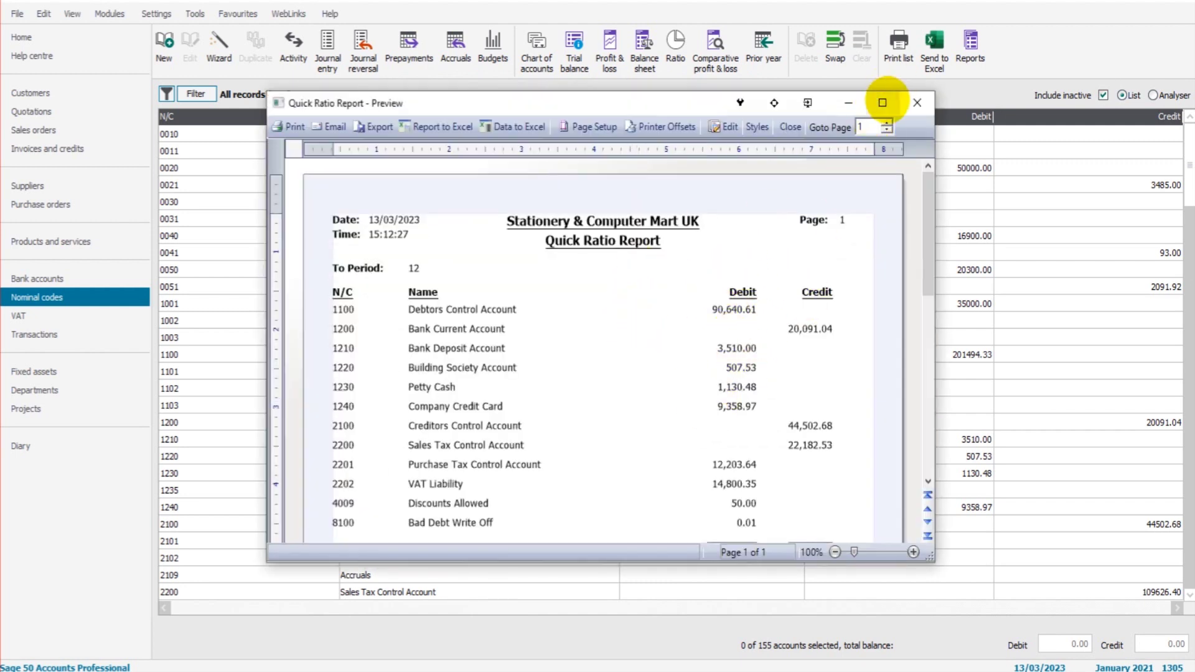
click(882, 102)
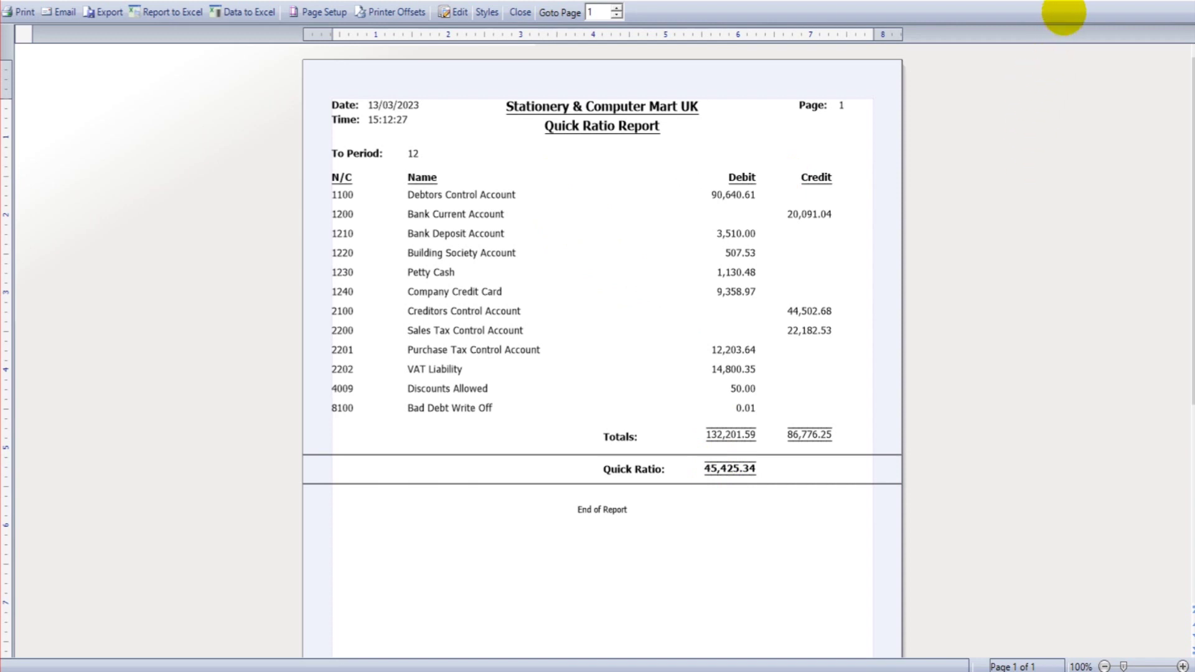
Step: View the full-screen Quick Ratio Report listing twelve accounts from 1100 to 8100
click(1064, 11)
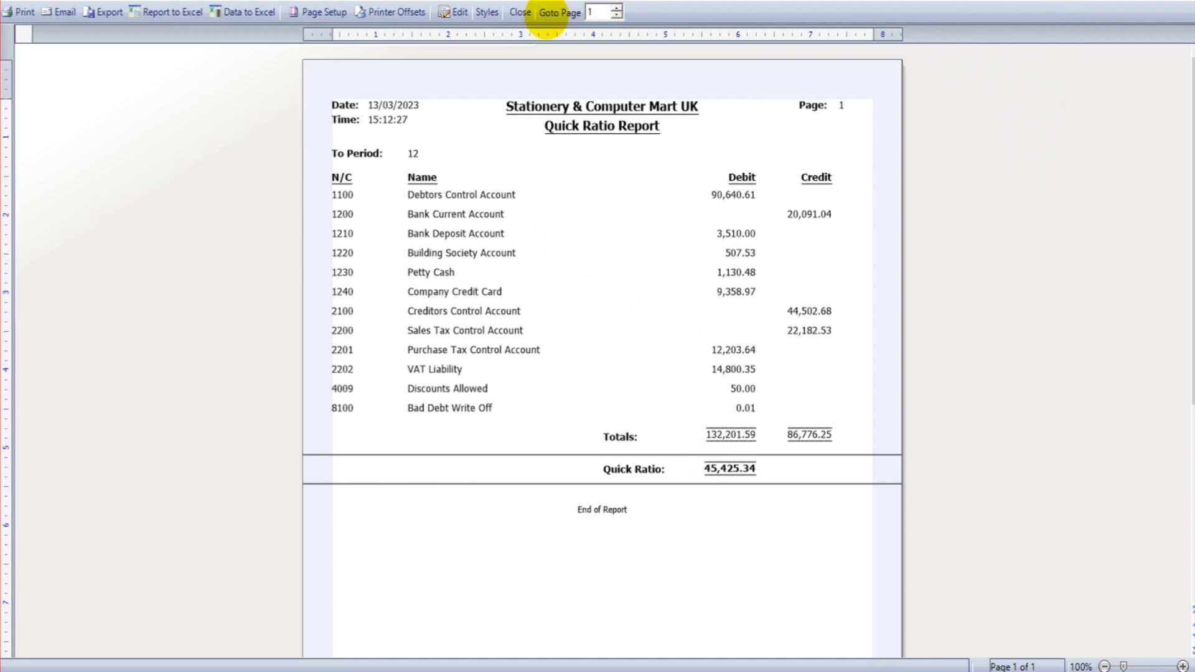
click(520, 13)
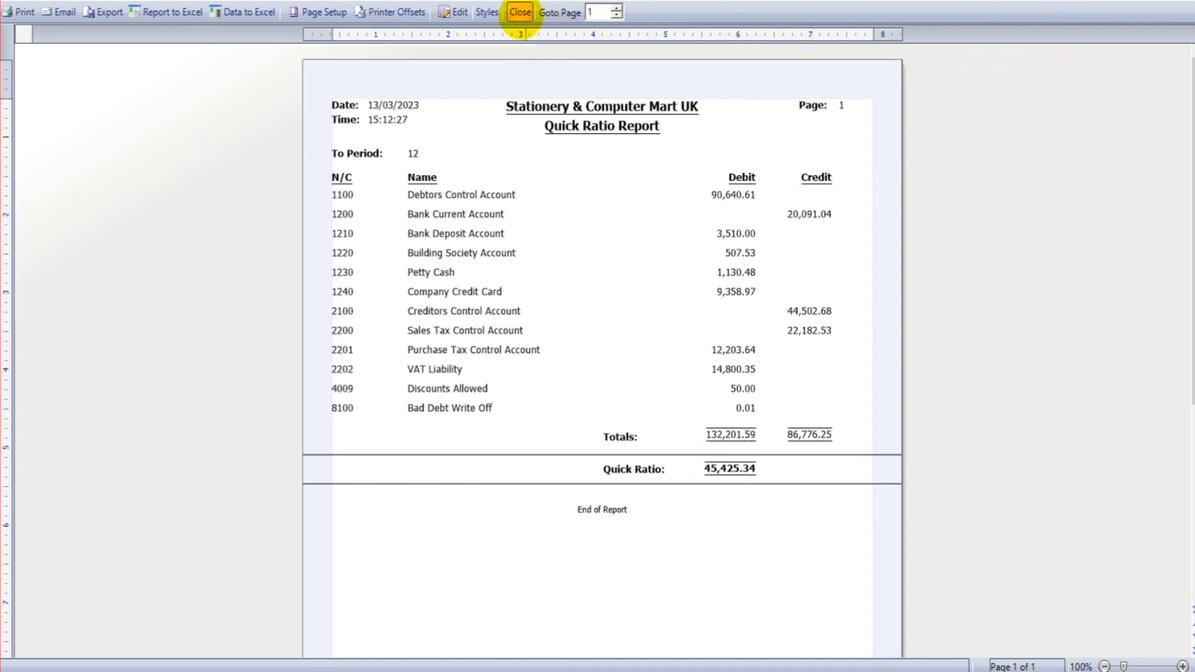